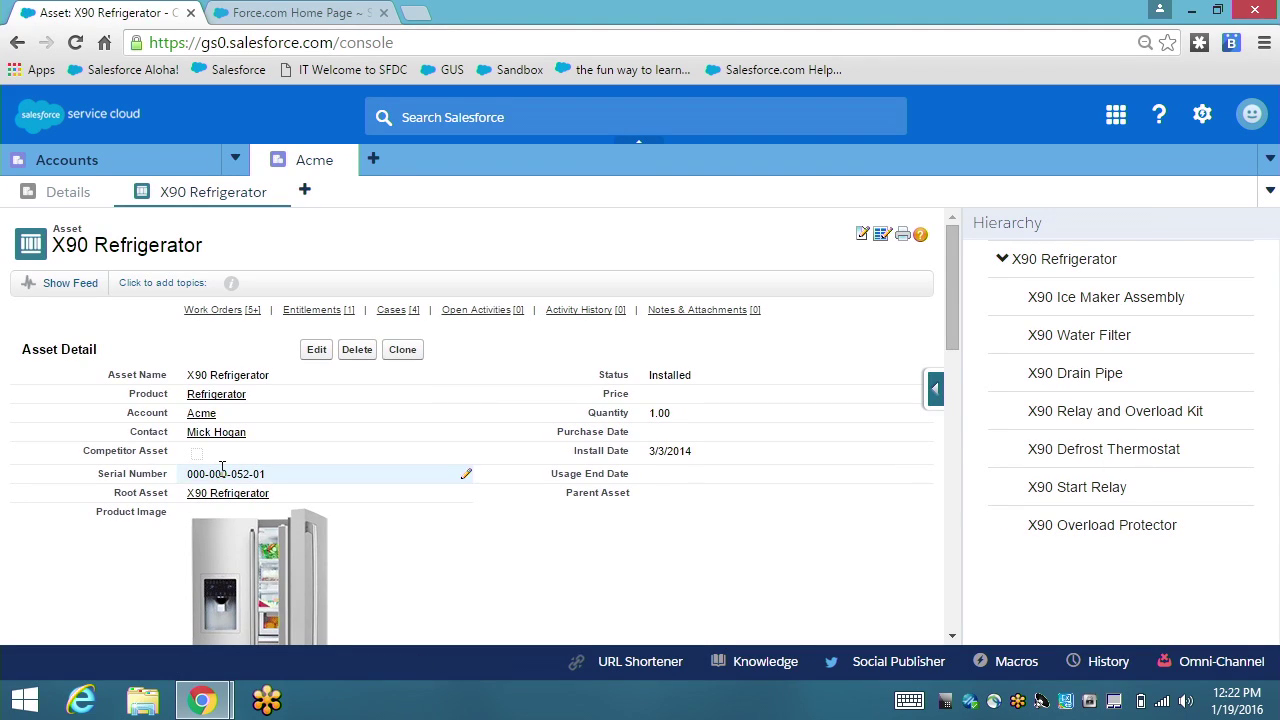
Examine the X90 Refrigerator asset's Root Asset and Parent Asset fields, its component hierarchy and its related work orders.
{"action": "left_click_drag", "start_coordinate": [114, 492], "coordinate": [168, 494]}
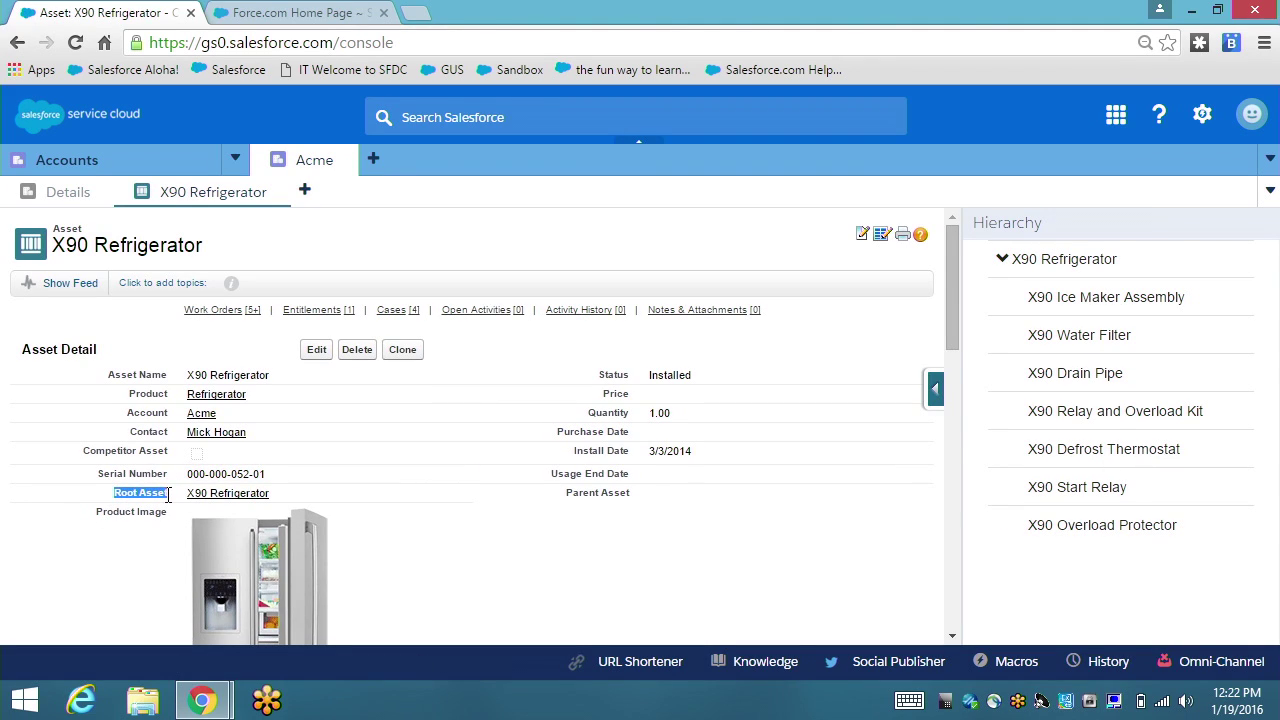
{"action": "left_click_drag", "start_coordinate": [566, 500], "coordinate": [636, 508]}
{"action": "left_click", "coordinate": [548, 543]}
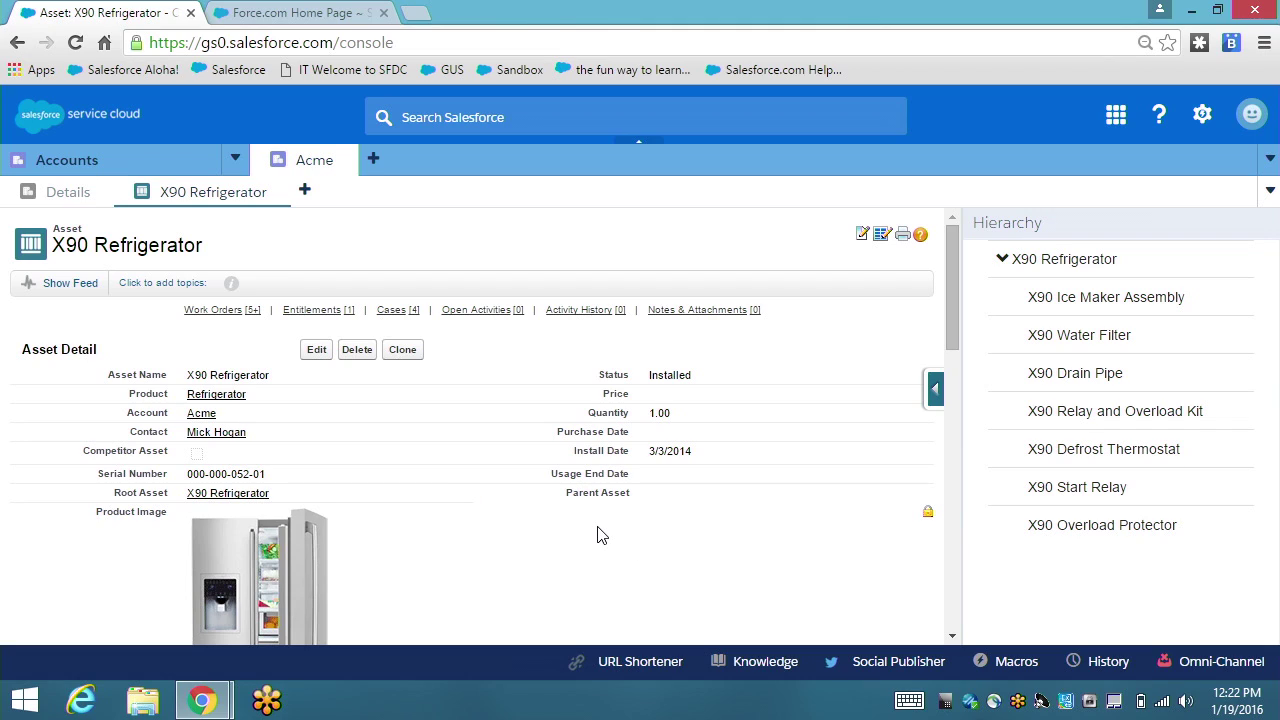
{"action": "scroll", "coordinate": [597, 535], "scroll_direction": "down", "scroll_amount": 1}
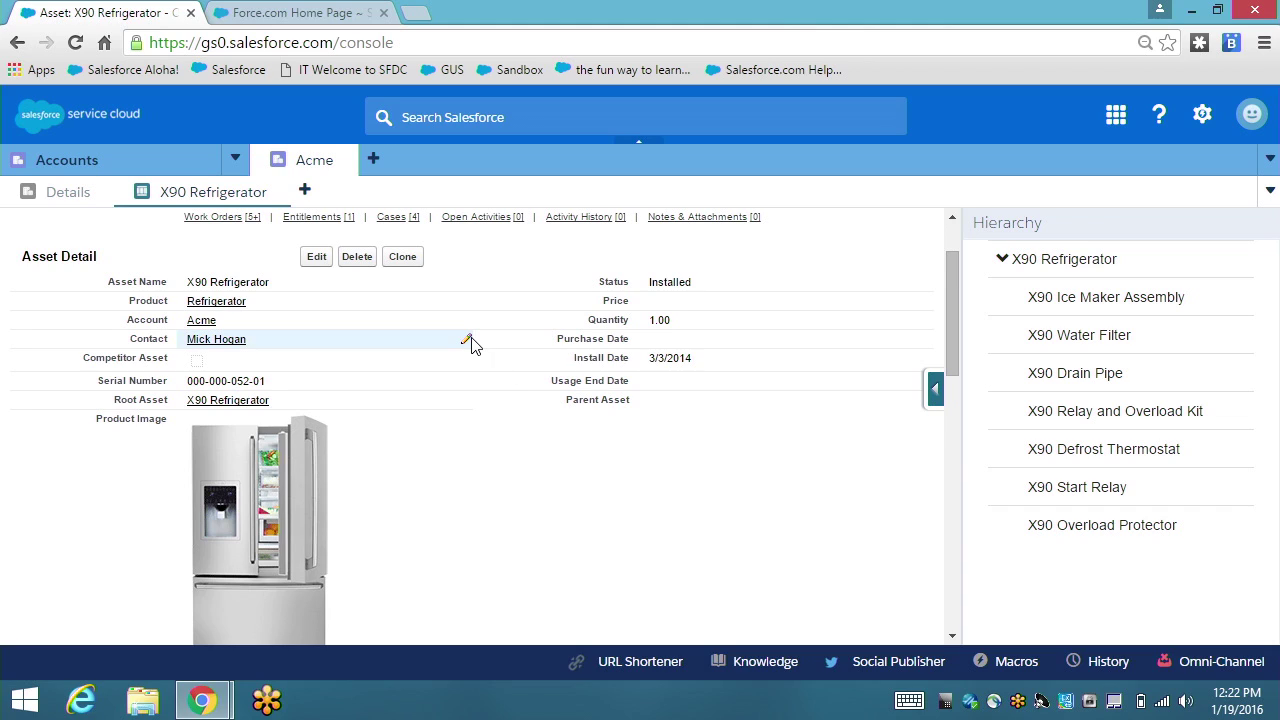
{"action": "scroll", "coordinate": [480, 557], "scroll_direction": "down", "scroll_amount": 3}
{"action": "scroll", "coordinate": [478, 557], "scroll_direction": "down", "scroll_amount": 2}
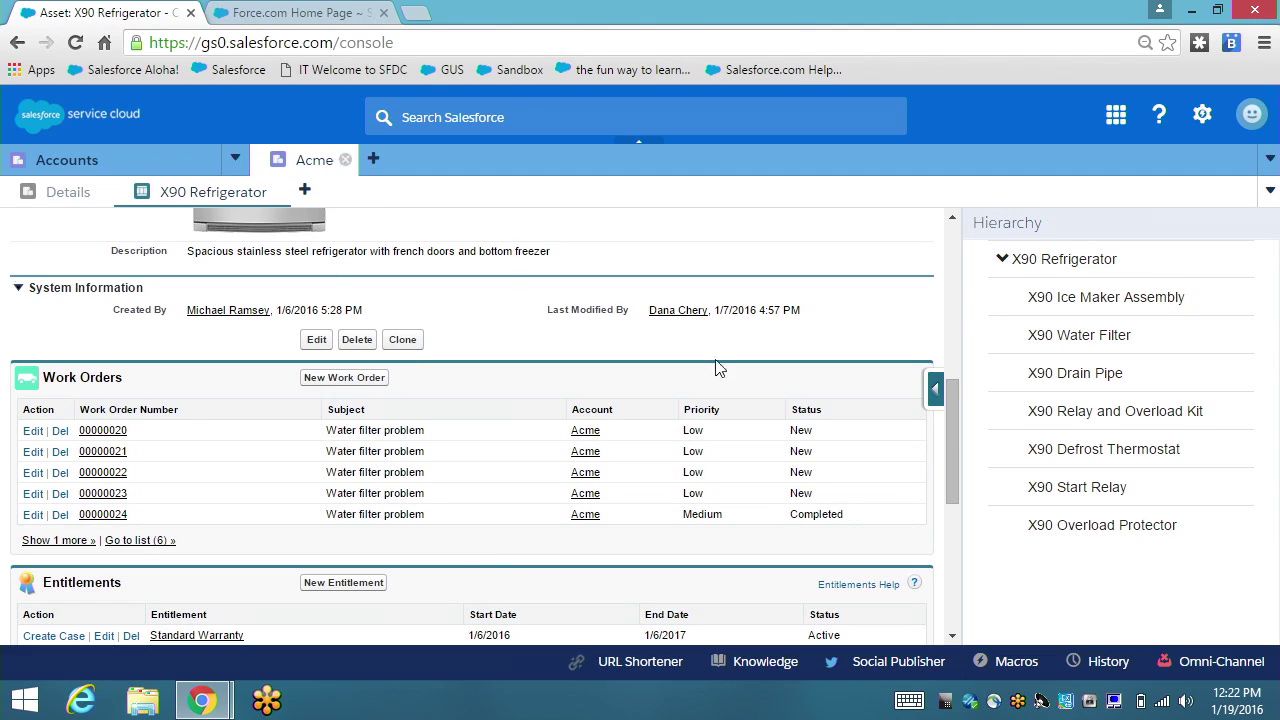
{"action": "left_click", "coordinate": [67, 160]}
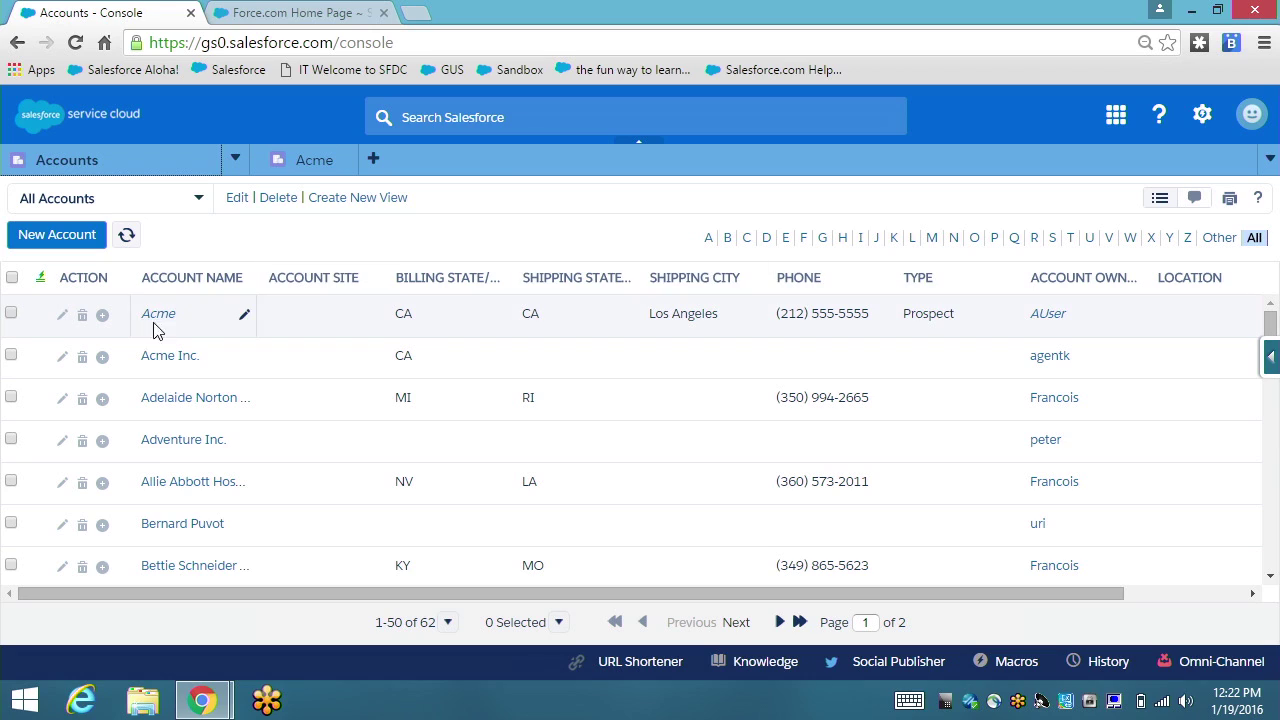
{"action": "left_click", "coordinate": [286, 170]}
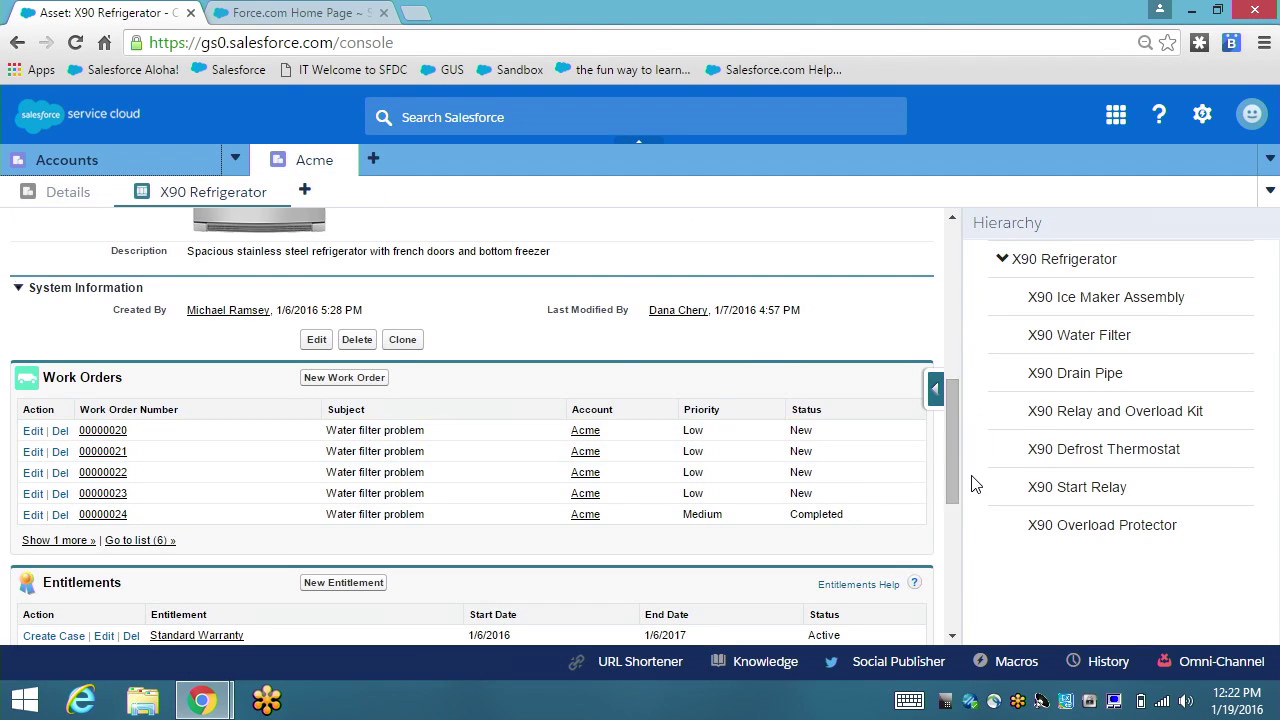
{"action": "scroll", "coordinate": [942, 425], "scroll_direction": "up", "scroll_amount": 5}
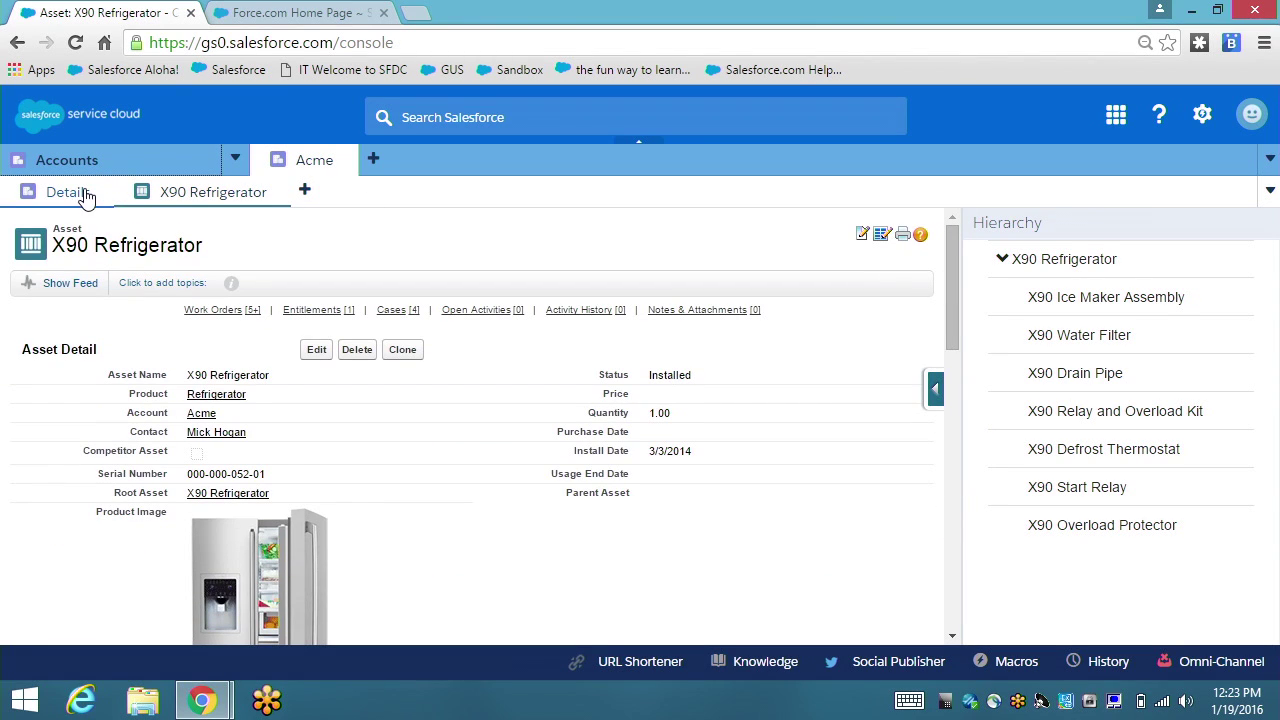
Show the full list of assets for the Acme account and open the X90 Start Relay record.
{"action": "left_click", "coordinate": [86, 197]}
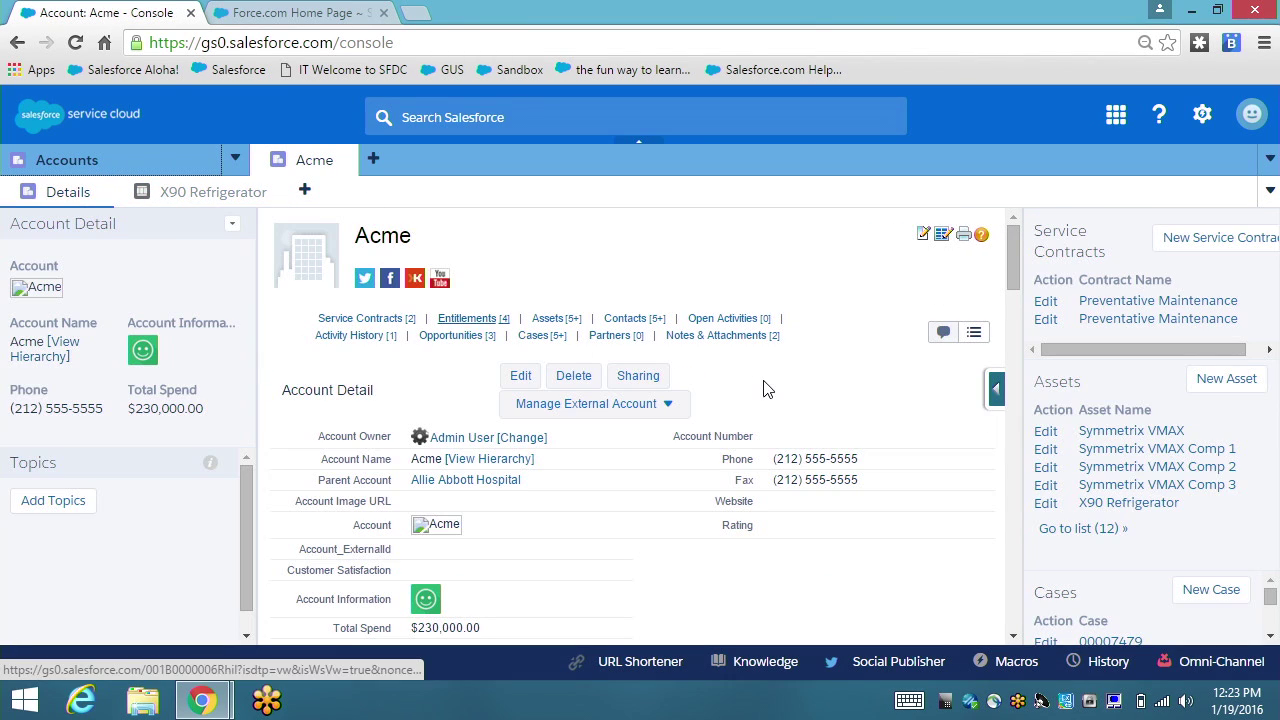
{"action": "left_click", "coordinate": [1083, 529]}
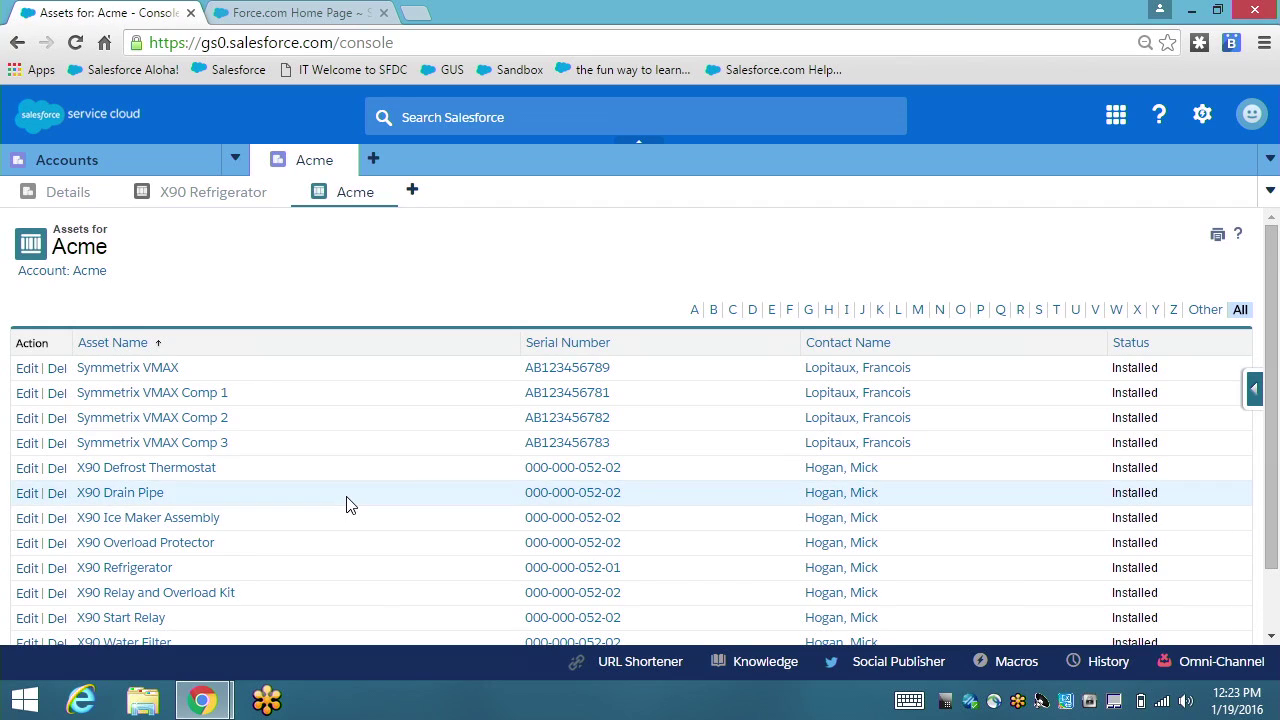
{"action": "scroll", "coordinate": [349, 505], "scroll_direction": "down", "scroll_amount": 1}
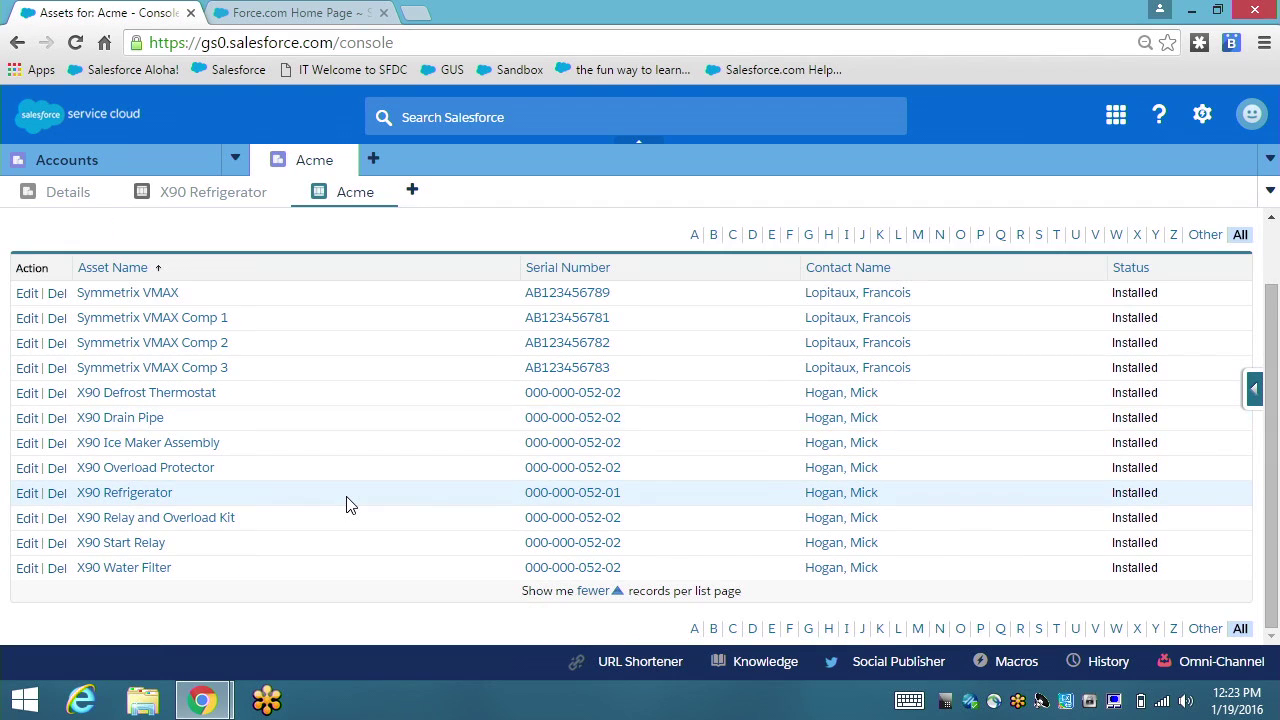
{"action": "left_click", "coordinate": [136, 542]}
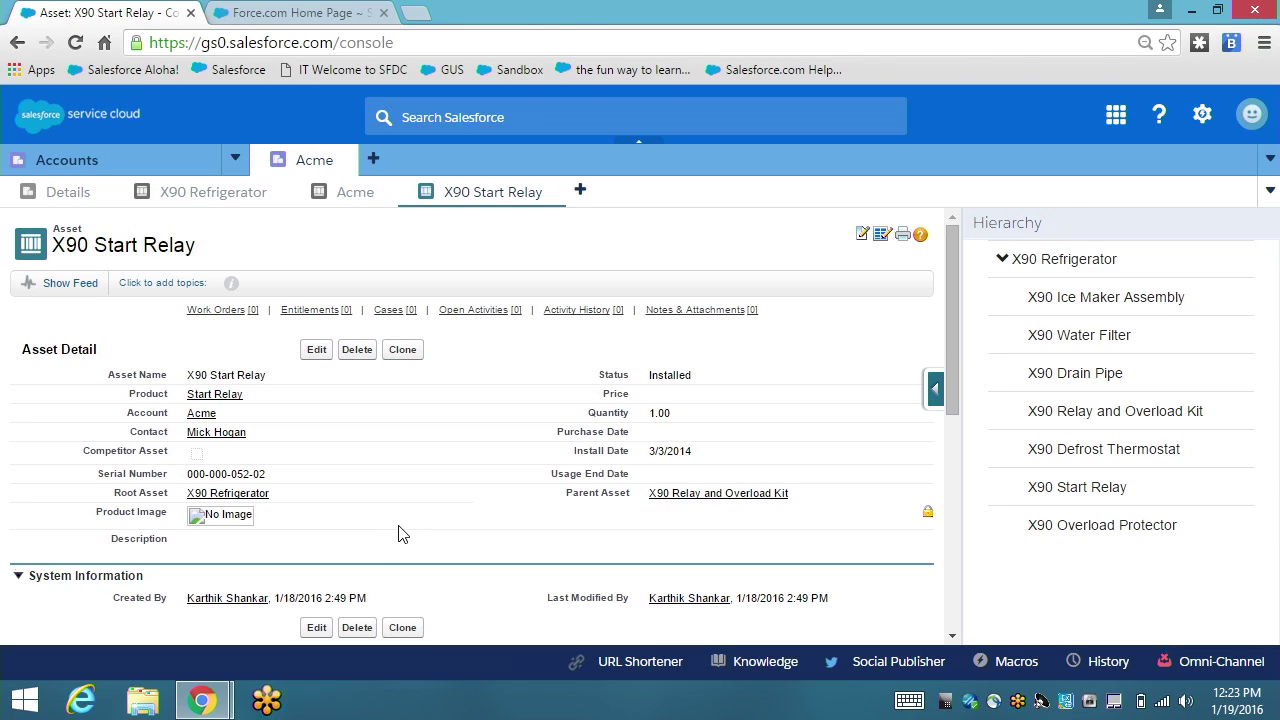
Check the X90 Start Relay's root asset and open its parent asset's record.
{"action": "left_click_drag", "start_coordinate": [113, 493], "coordinate": [167, 494]}
{"action": "mouse_move", "coordinate": [230, 495]}
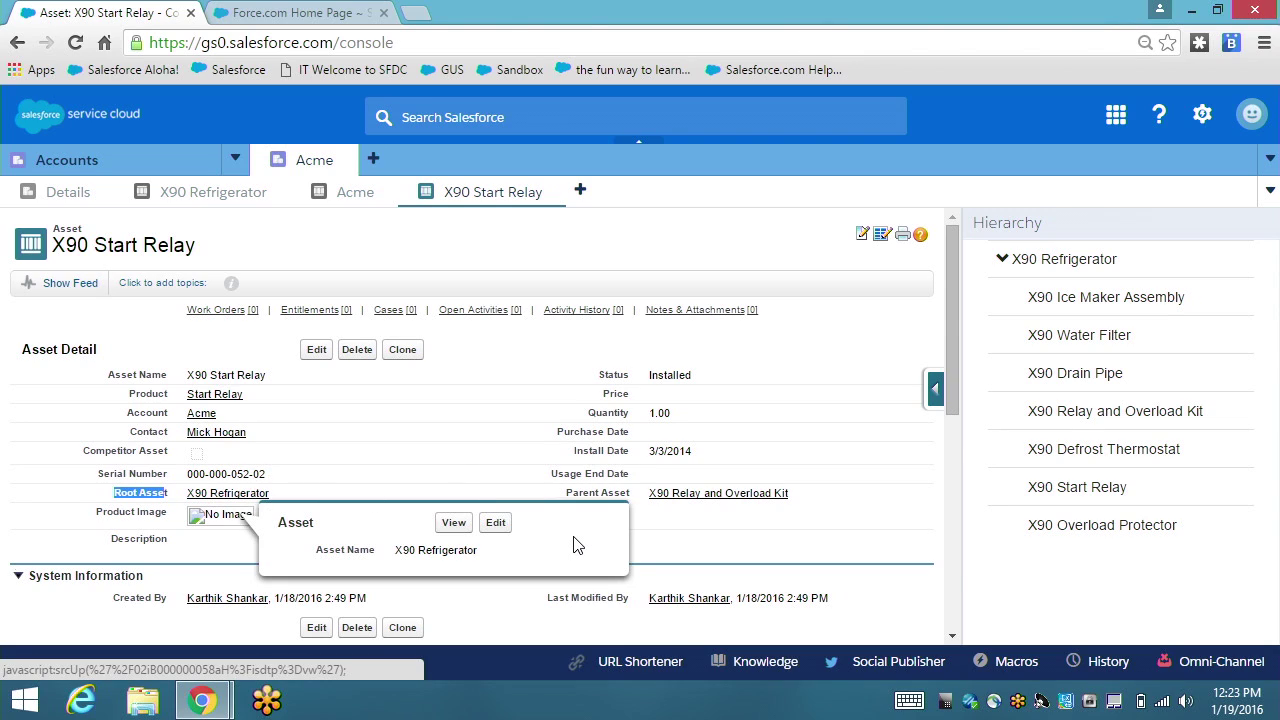
{"action": "left_click", "coordinate": [746, 494]}
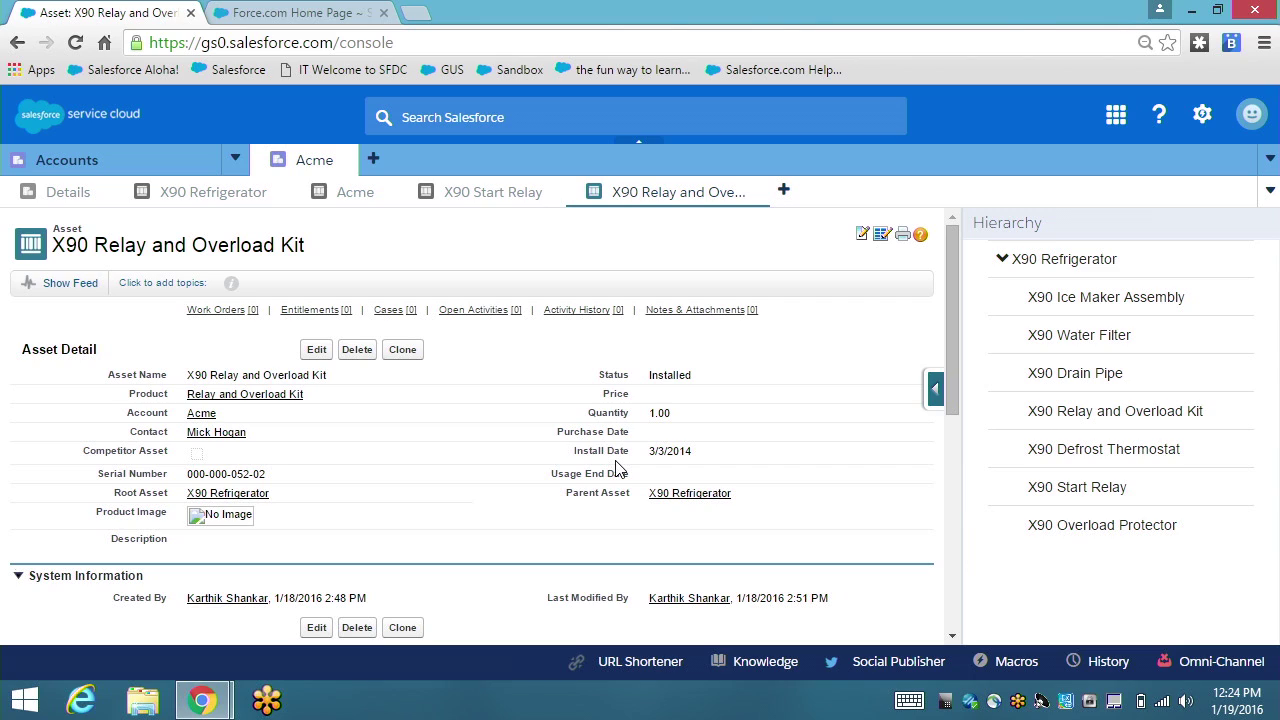
Start a new case from the Acme account's X90 Refrigerator asset, using the Standard Product Support record type.
{"action": "left_click", "coordinate": [60, 207]}
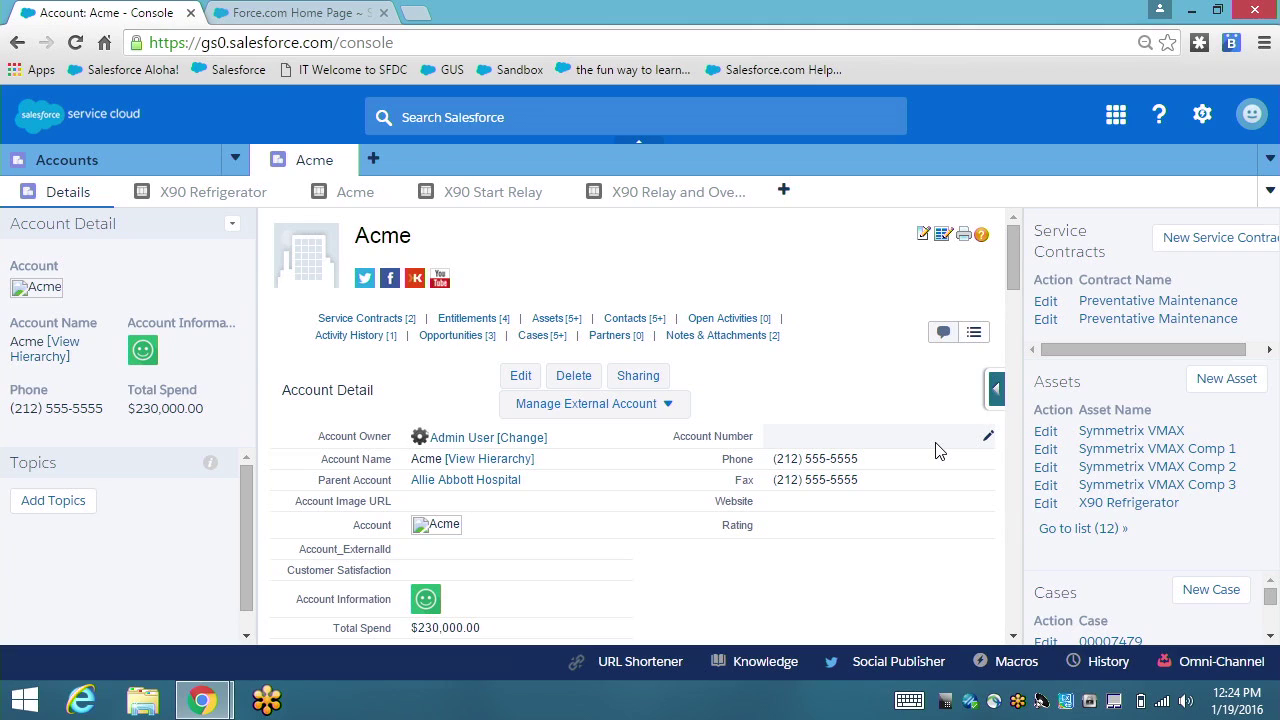
{"action": "mouse_move", "coordinate": [1136, 518]}
{"action": "left_click", "coordinate": [1135, 512]}
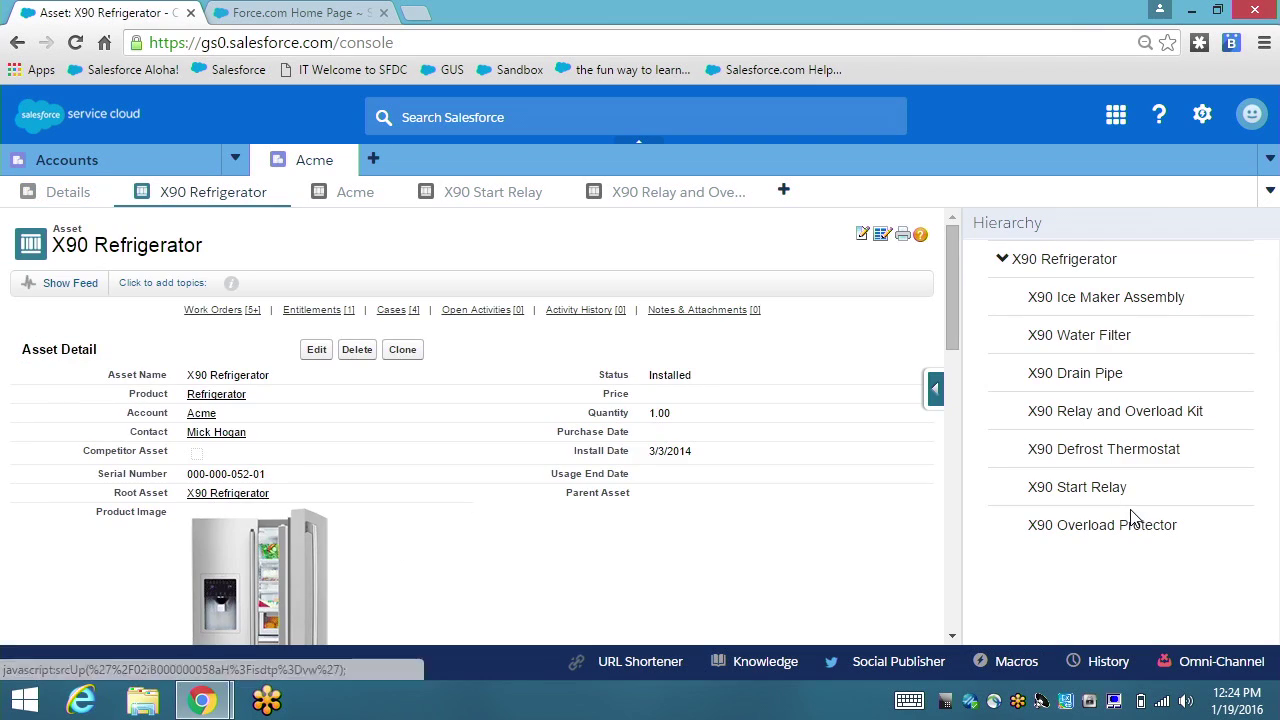
{"action": "scroll", "coordinate": [945, 472], "scroll_direction": "down", "scroll_amount": 3}
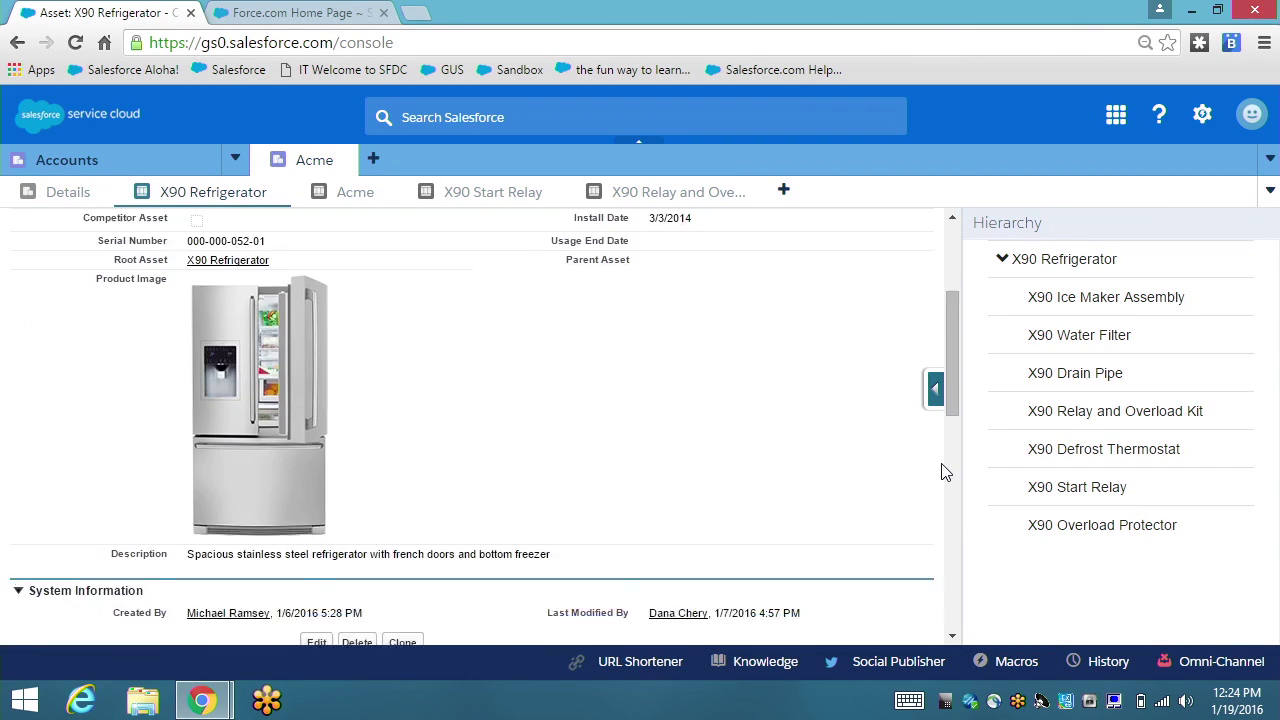
{"action": "scroll", "coordinate": [551, 471], "scroll_direction": "down", "scroll_amount": 3}
{"action": "scroll", "coordinate": [337, 517], "scroll_direction": "down", "scroll_amount": 1}
{"action": "left_click", "coordinate": [336, 528]}
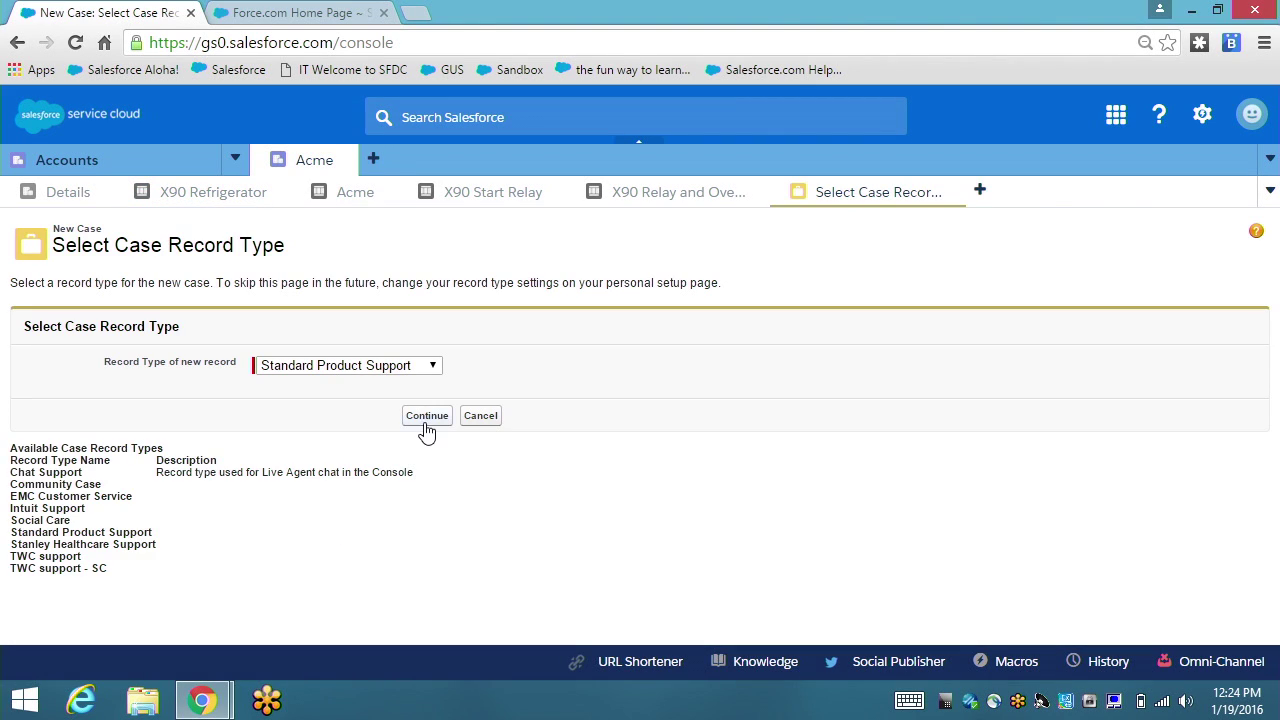
{"action": "left_click", "coordinate": [426, 416]}
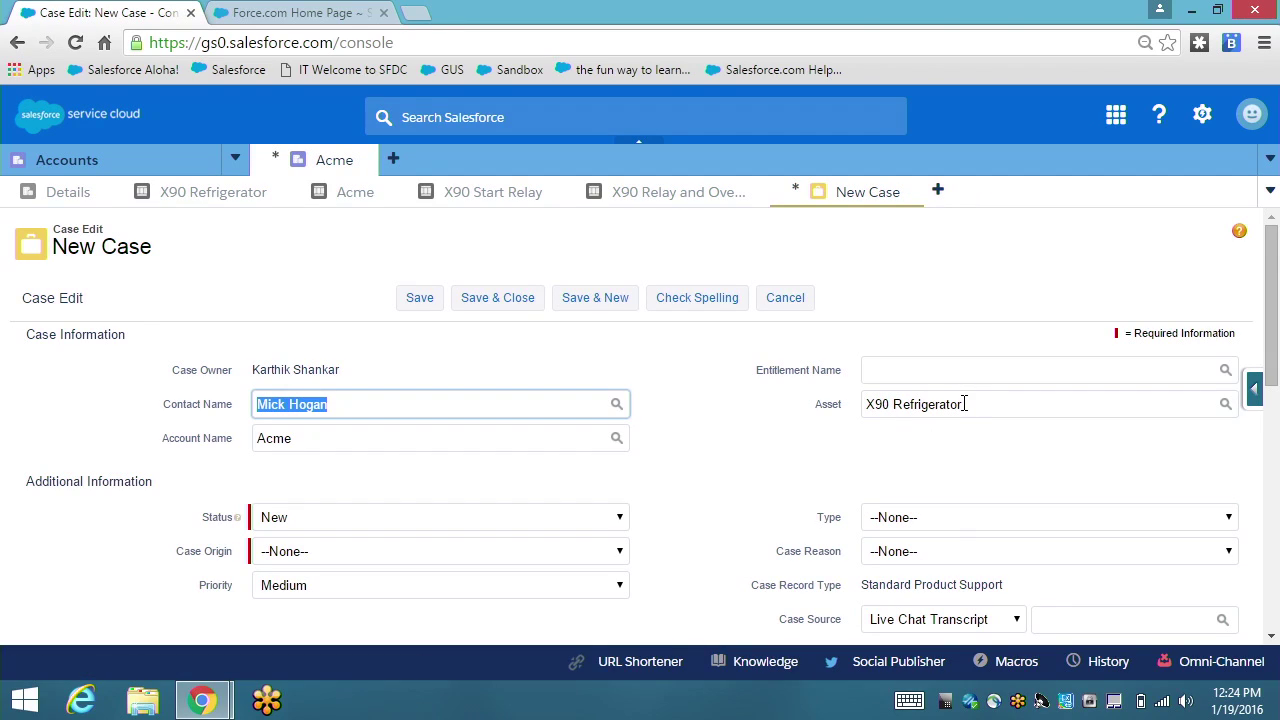
Set the new case's origin to Phone, enter the subject "X90 stopped working" and save the case.
{"action": "scroll", "coordinate": [714, 557], "scroll_direction": "down", "scroll_amount": 2}
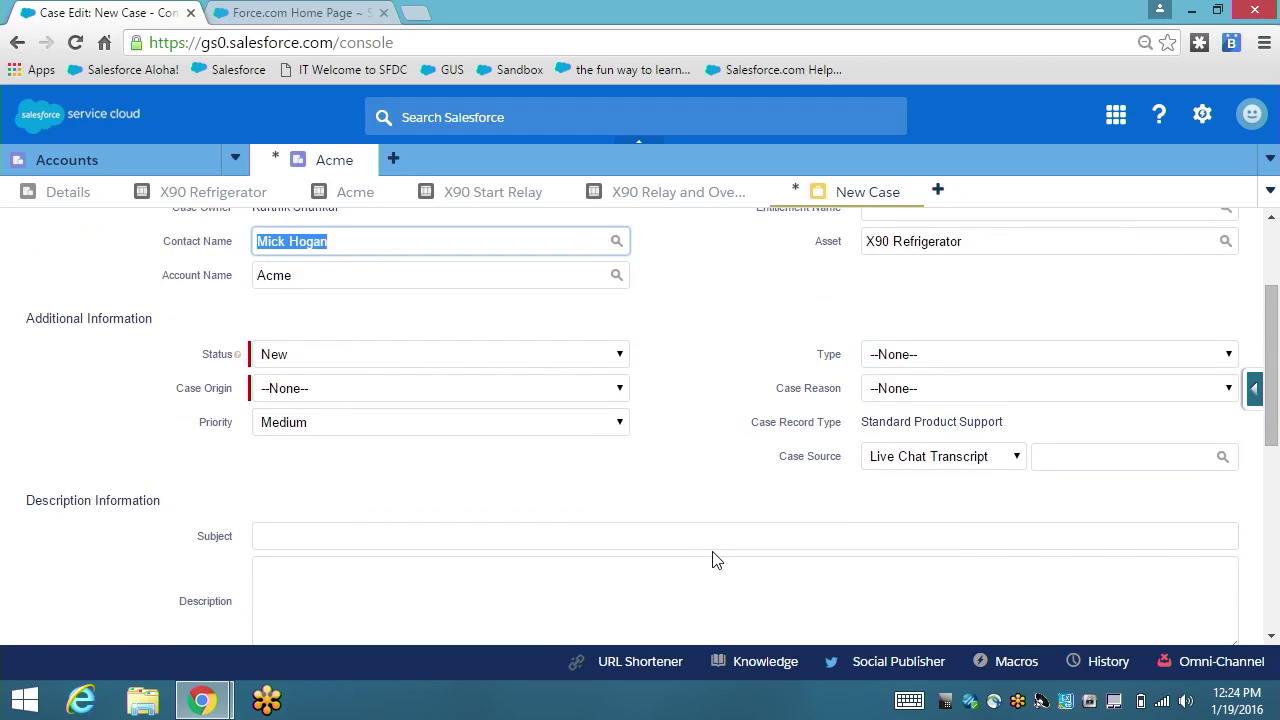
{"action": "left_click", "coordinate": [621, 389]}
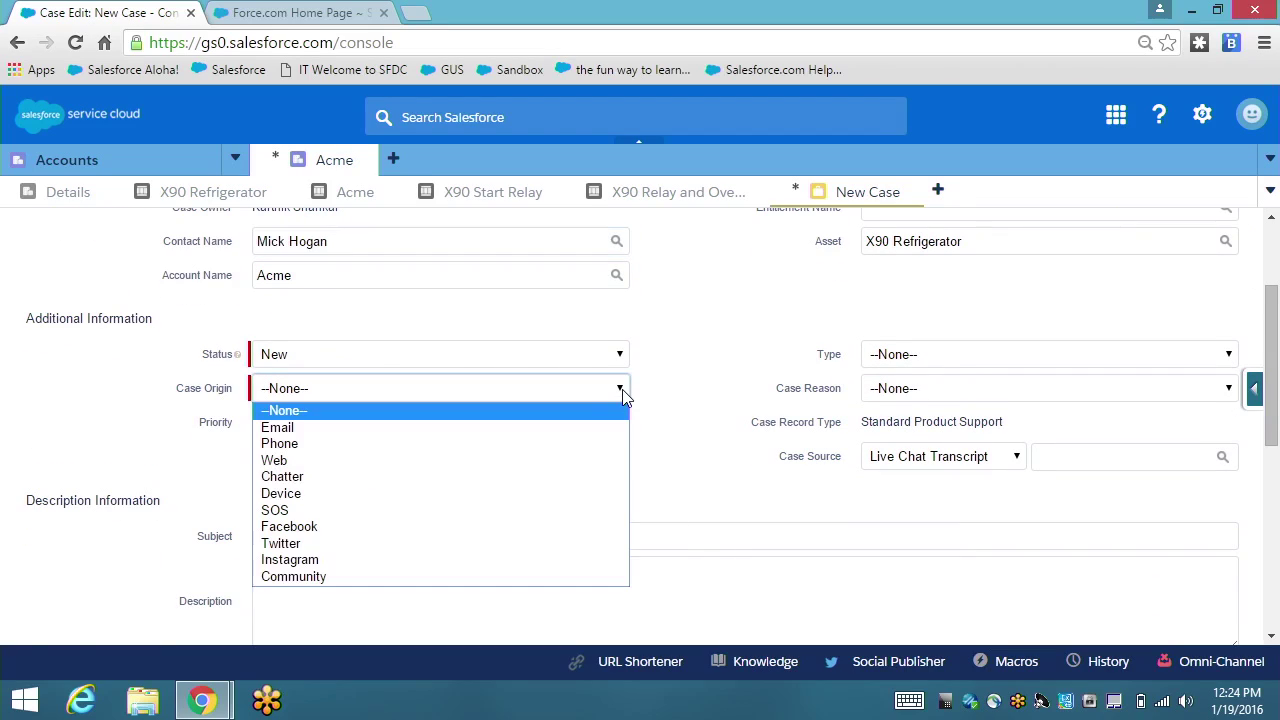
{"action": "left_click", "coordinate": [496, 447]}
{"action": "left_click", "coordinate": [424, 535]}
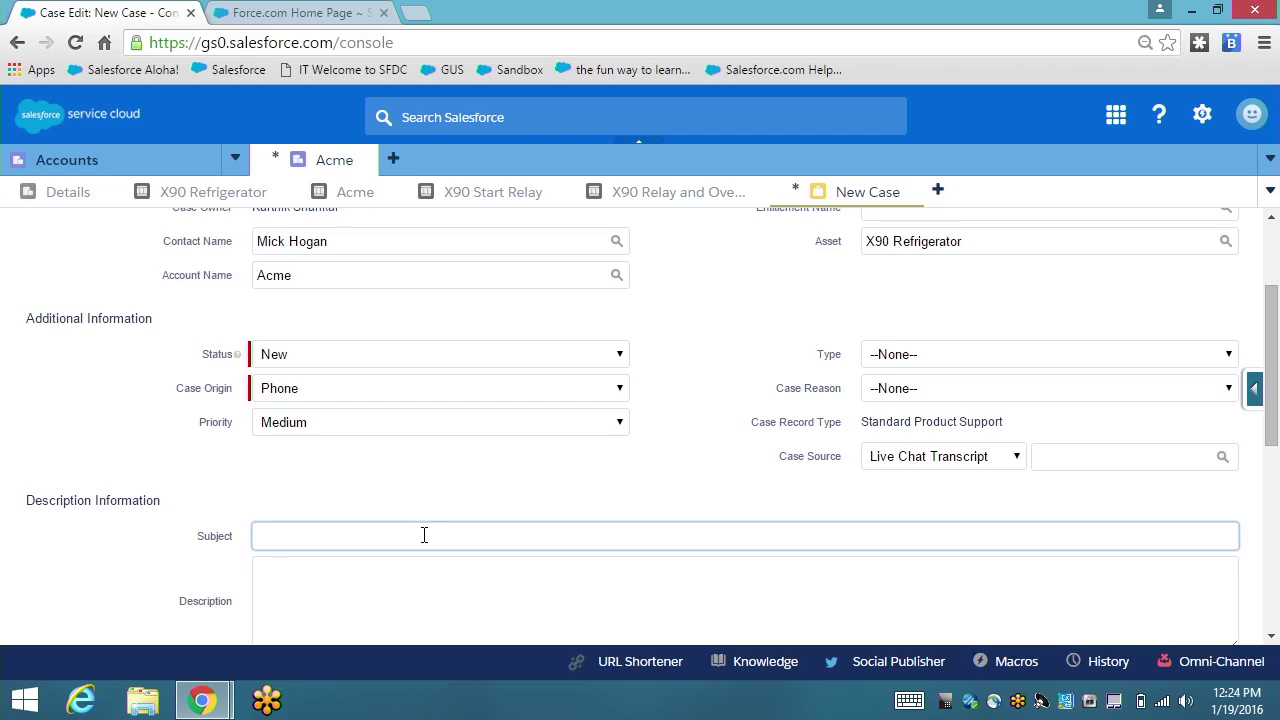
{"action": "type", "text": "X90 stopped working"}
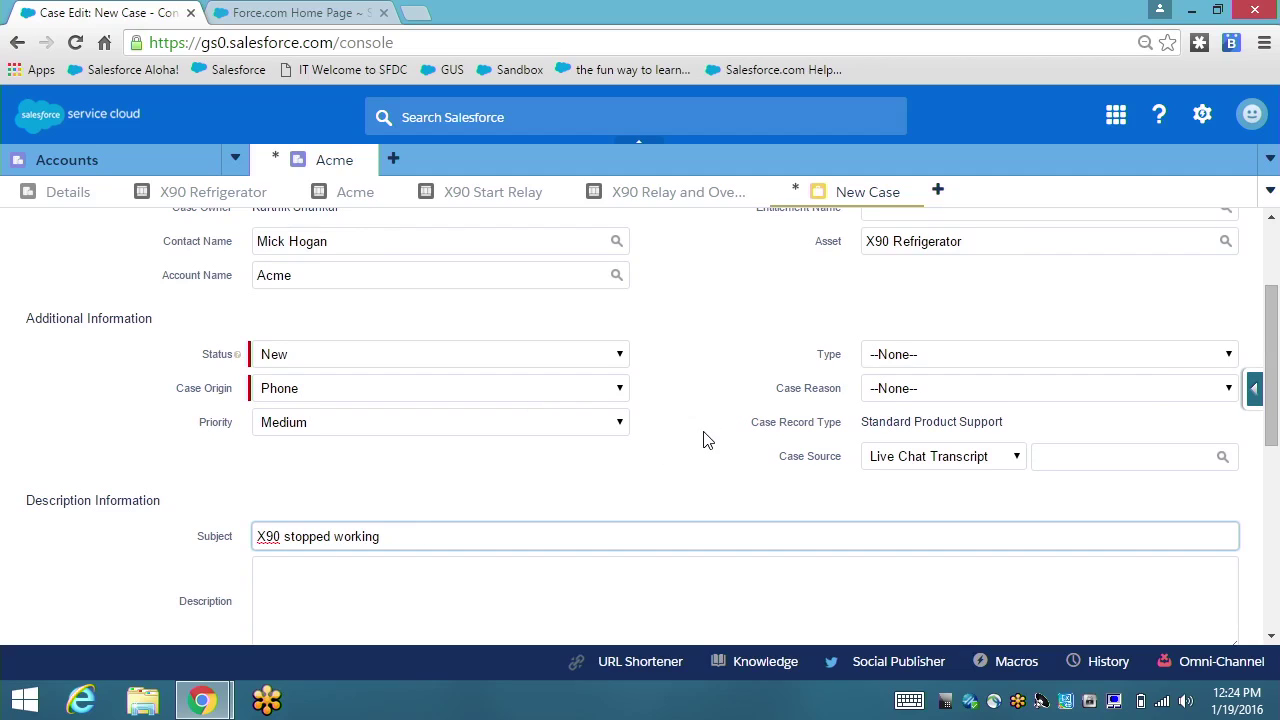
{"action": "scroll", "coordinate": [705, 432], "scroll_direction": "down", "scroll_amount": 1}
{"action": "scroll", "coordinate": [583, 385], "scroll_direction": "down", "scroll_amount": 4}
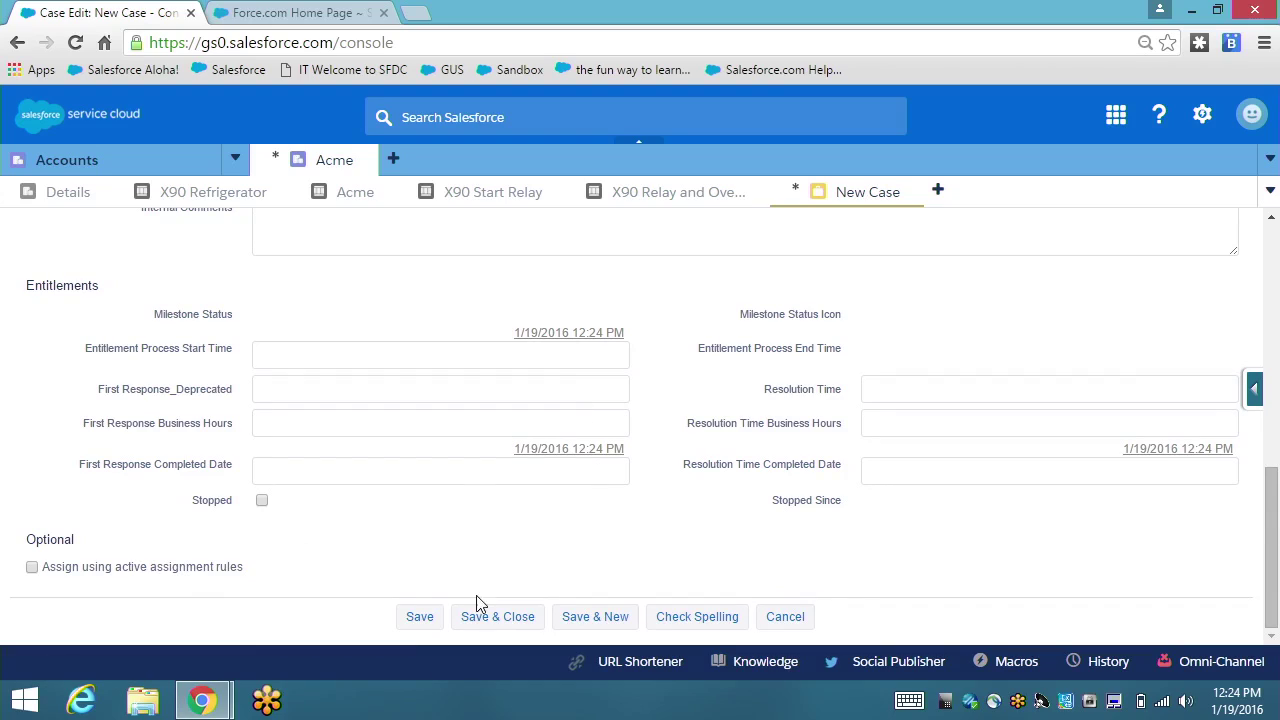
{"action": "left_click", "coordinate": [408, 614]}
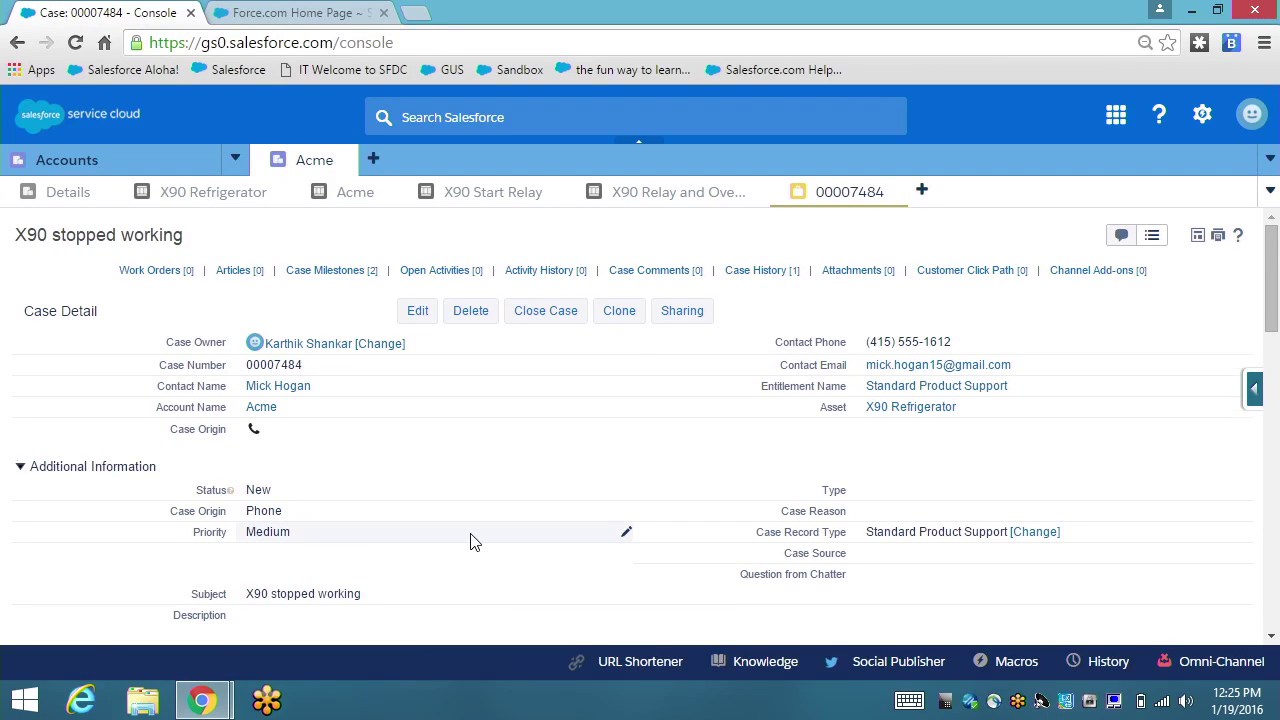
Create a work order from the case feed with Explode Complex Assets enabled.
{"action": "scroll", "coordinate": [474, 541], "scroll_direction": "down", "scroll_amount": 3}
{"action": "scroll", "coordinate": [474, 541], "scroll_direction": "down", "scroll_amount": 2}
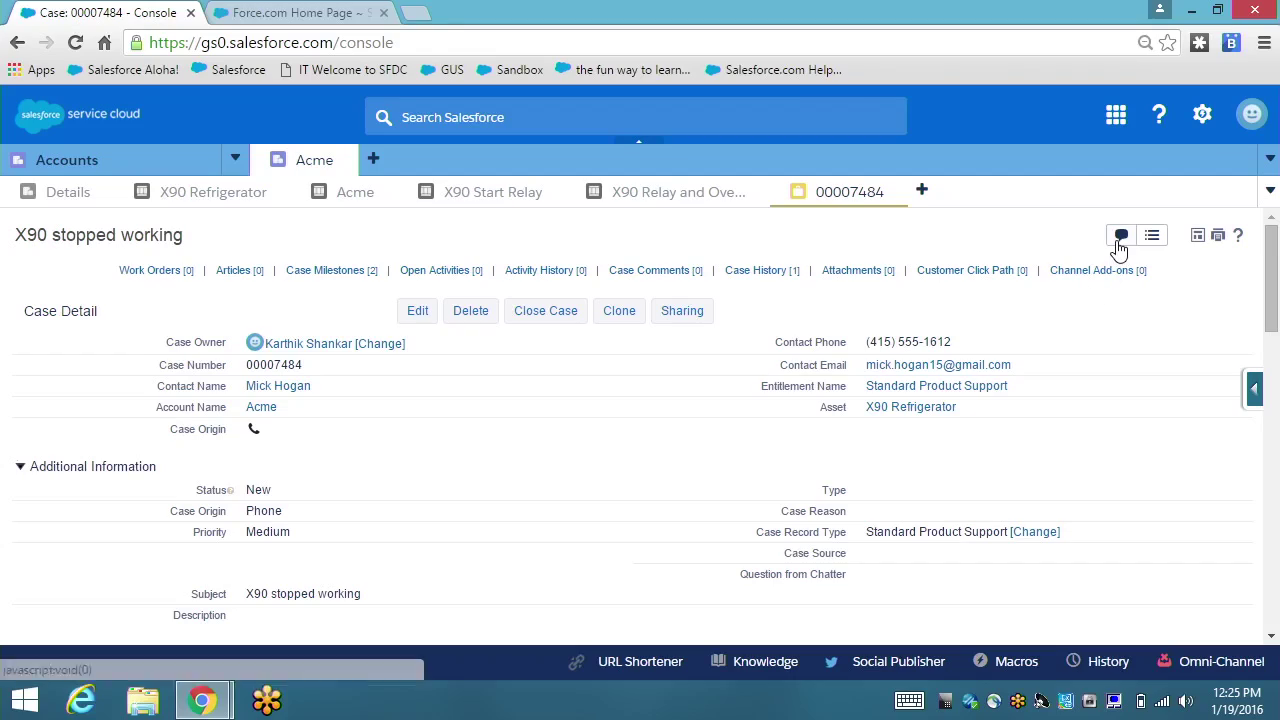
{"action": "left_click", "coordinate": [1121, 240]}
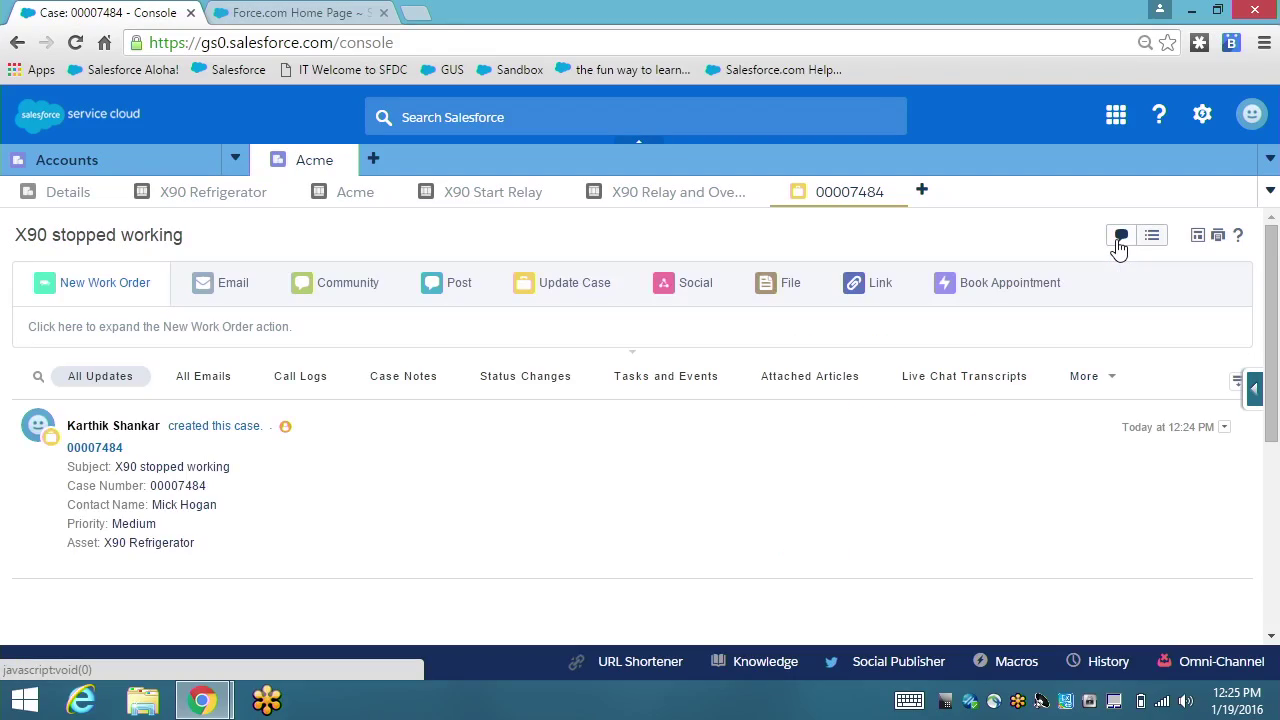
{"action": "left_click", "coordinate": [101, 297]}
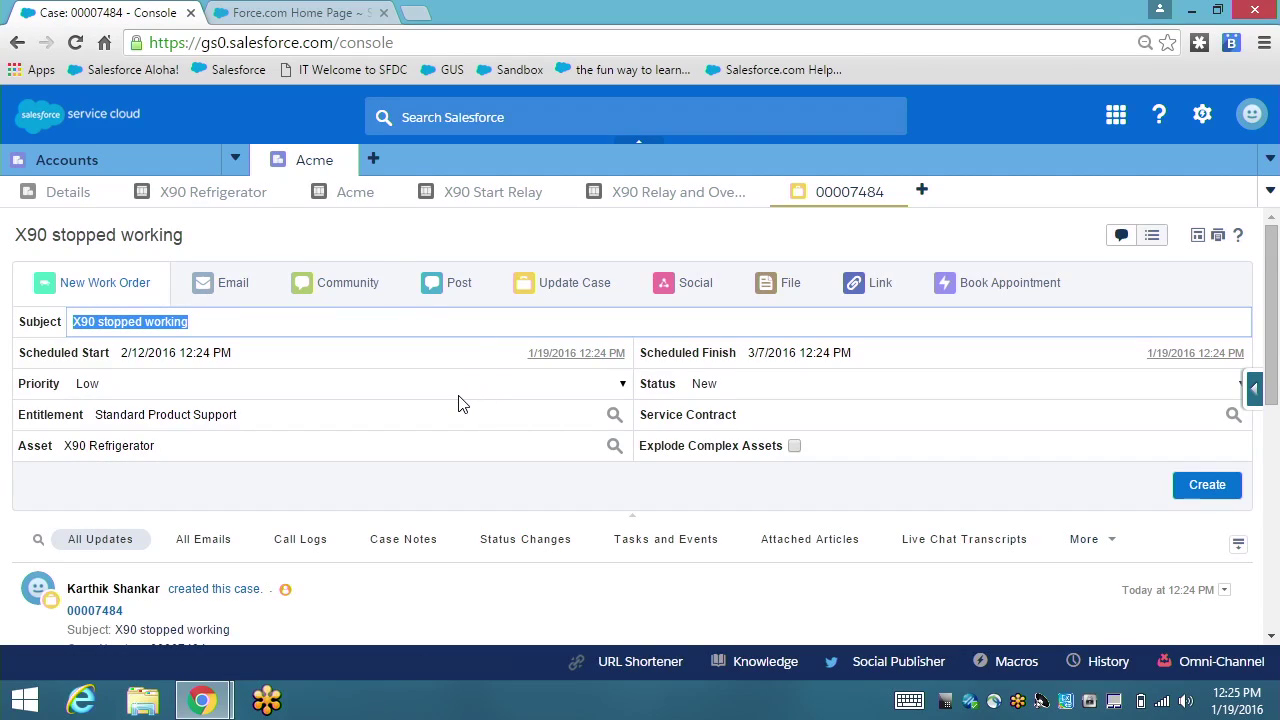
{"action": "left_click", "coordinate": [794, 447]}
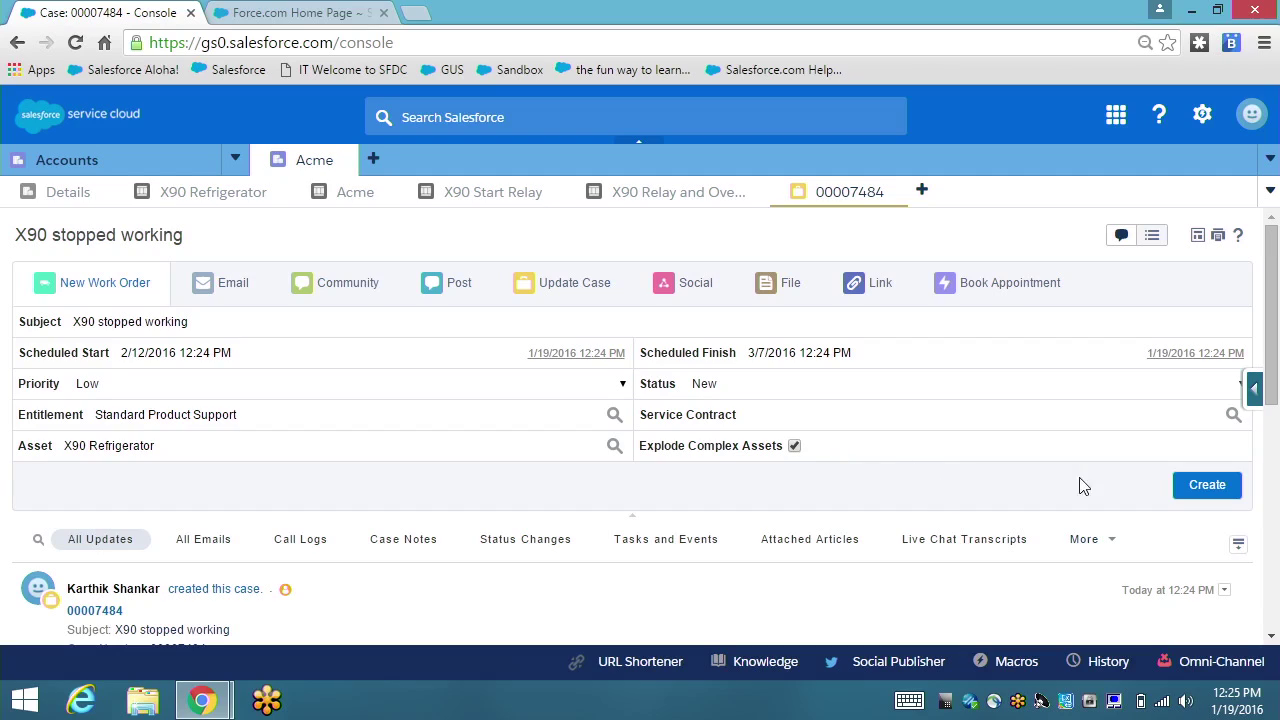
{"action": "left_click", "coordinate": [1208, 485]}
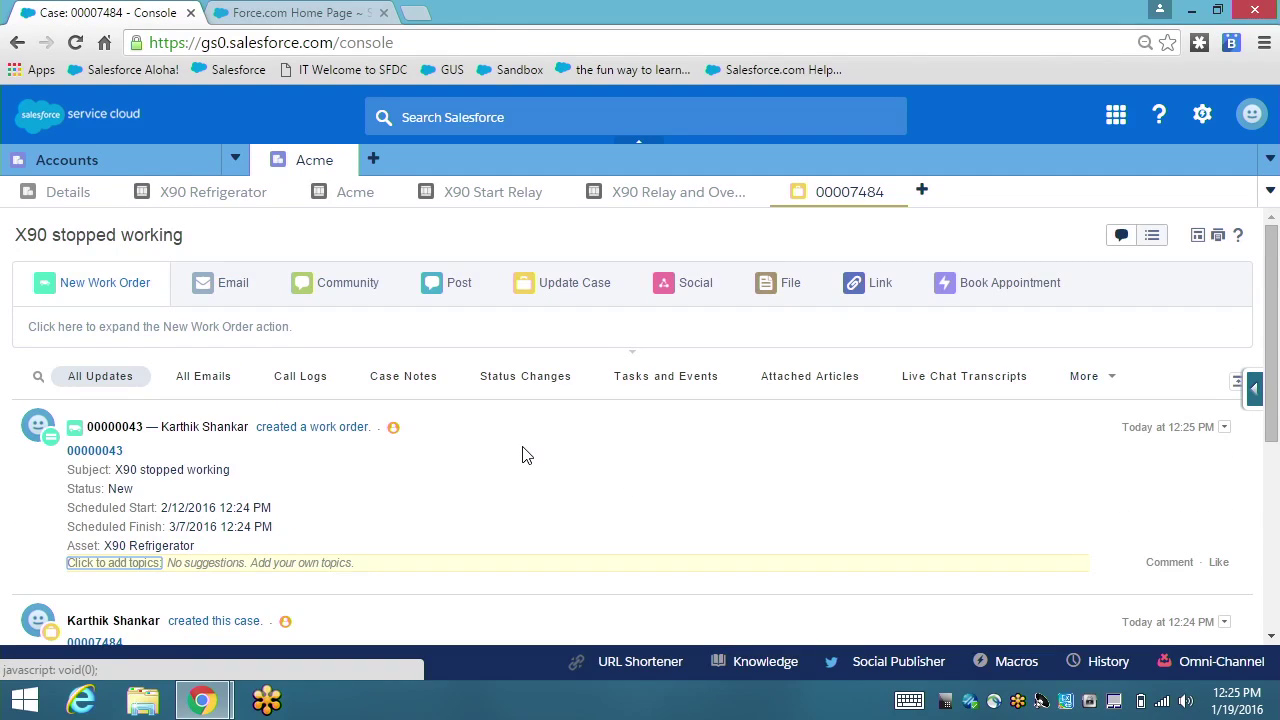
Open the newly created work order and review its work order line items.
{"action": "left_click", "coordinate": [92, 451]}
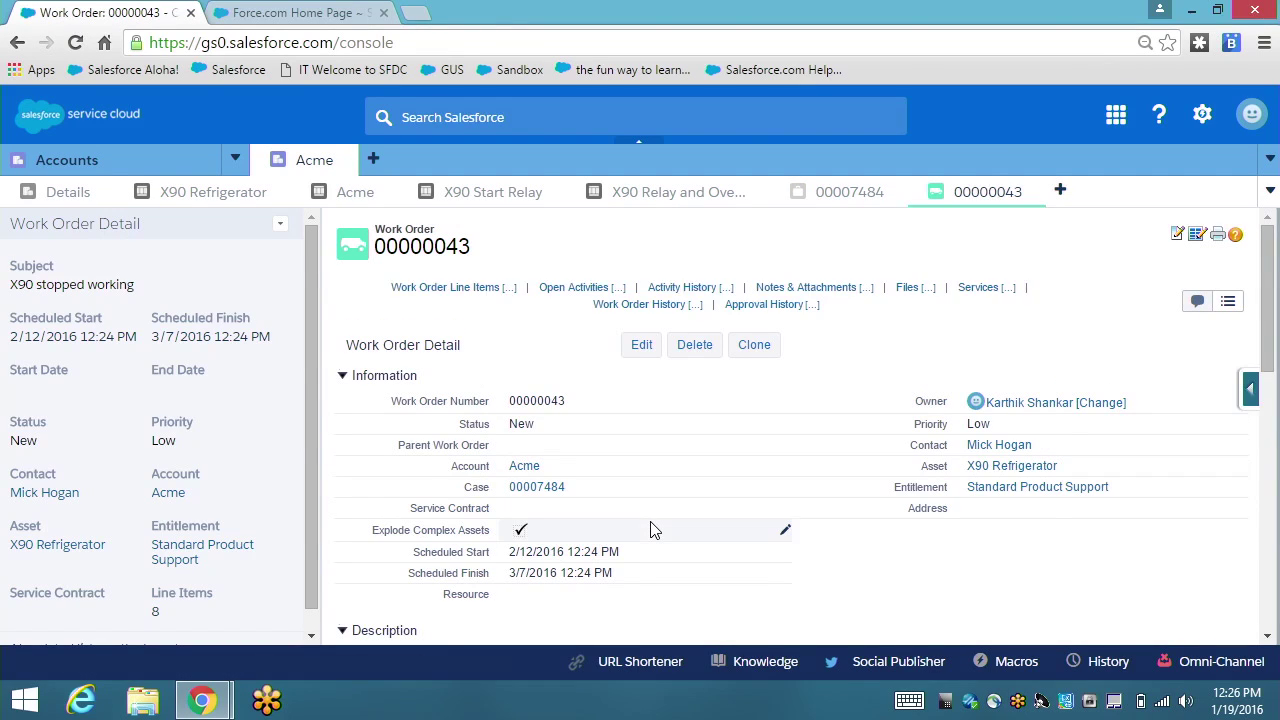
{"action": "scroll", "coordinate": [650, 530], "scroll_direction": "down", "scroll_amount": 6}
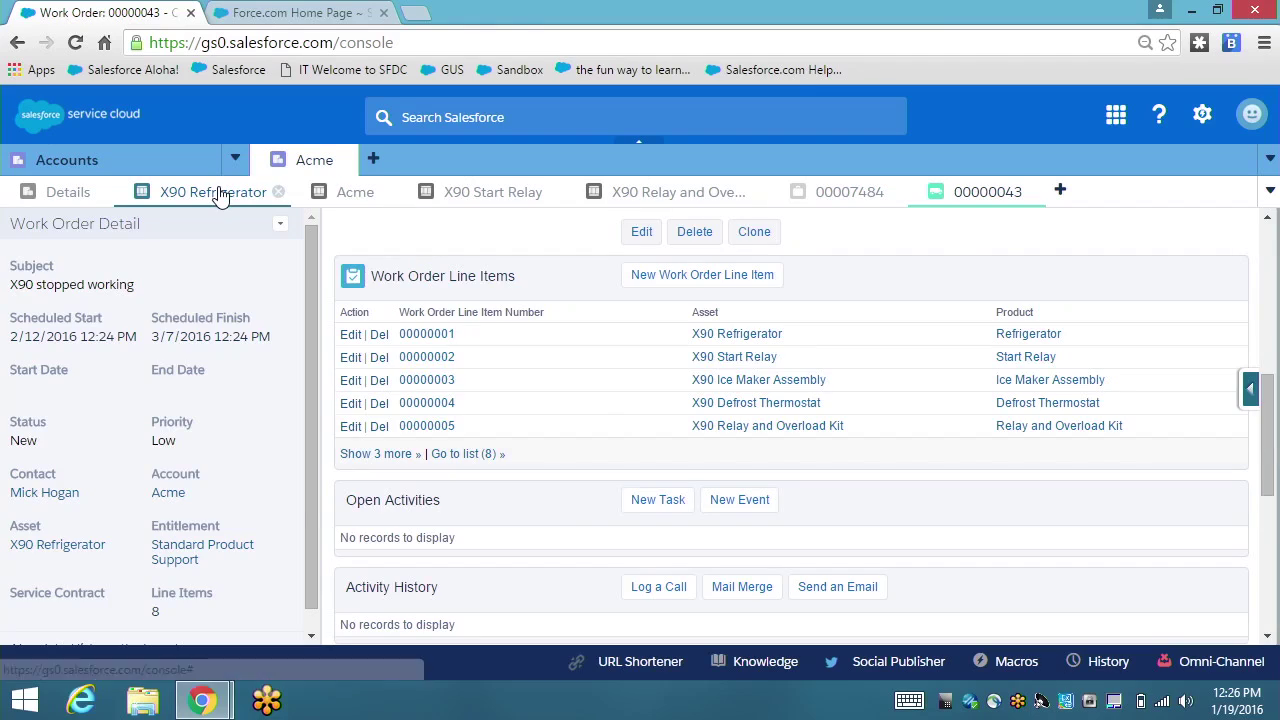
Return to the X90 Refrigerator asset record and look through its details down to the related work orders.
{"action": "left_click", "coordinate": [222, 193]}
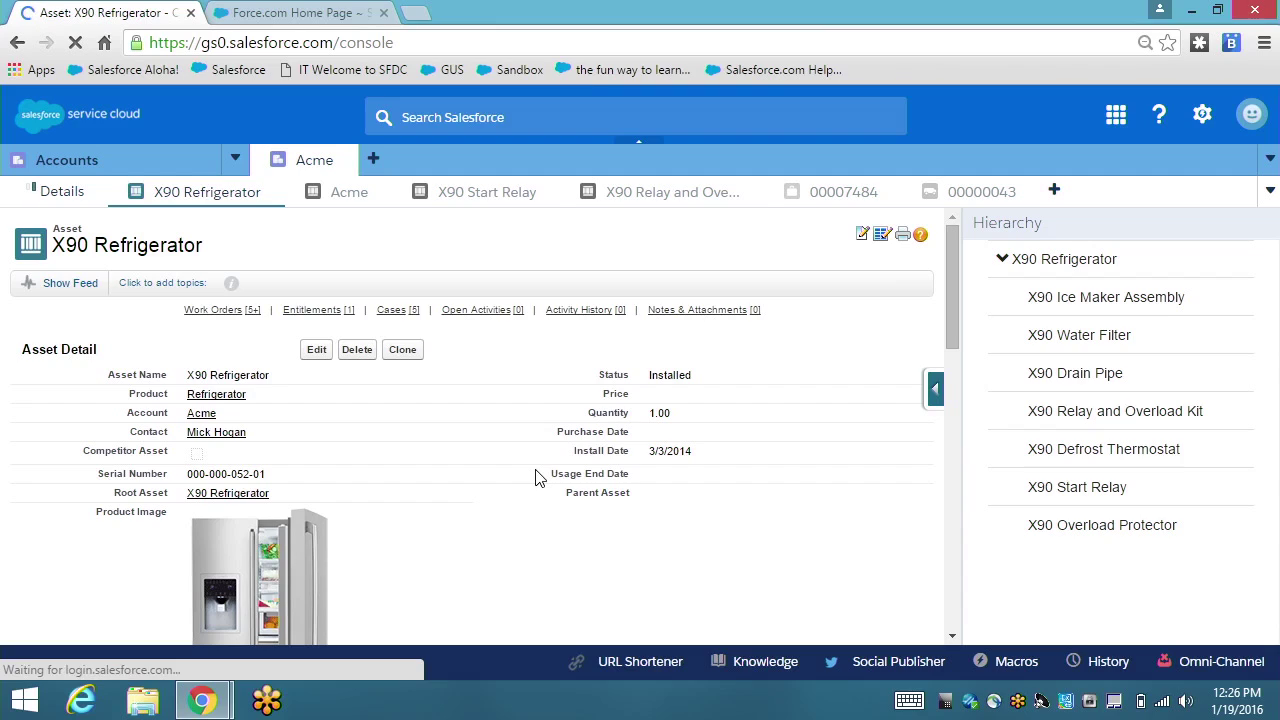
{"action": "scroll", "coordinate": [535, 478], "scroll_direction": "down", "scroll_amount": 1}
{"action": "scroll", "coordinate": [535, 478], "scroll_direction": "down", "scroll_amount": 2}
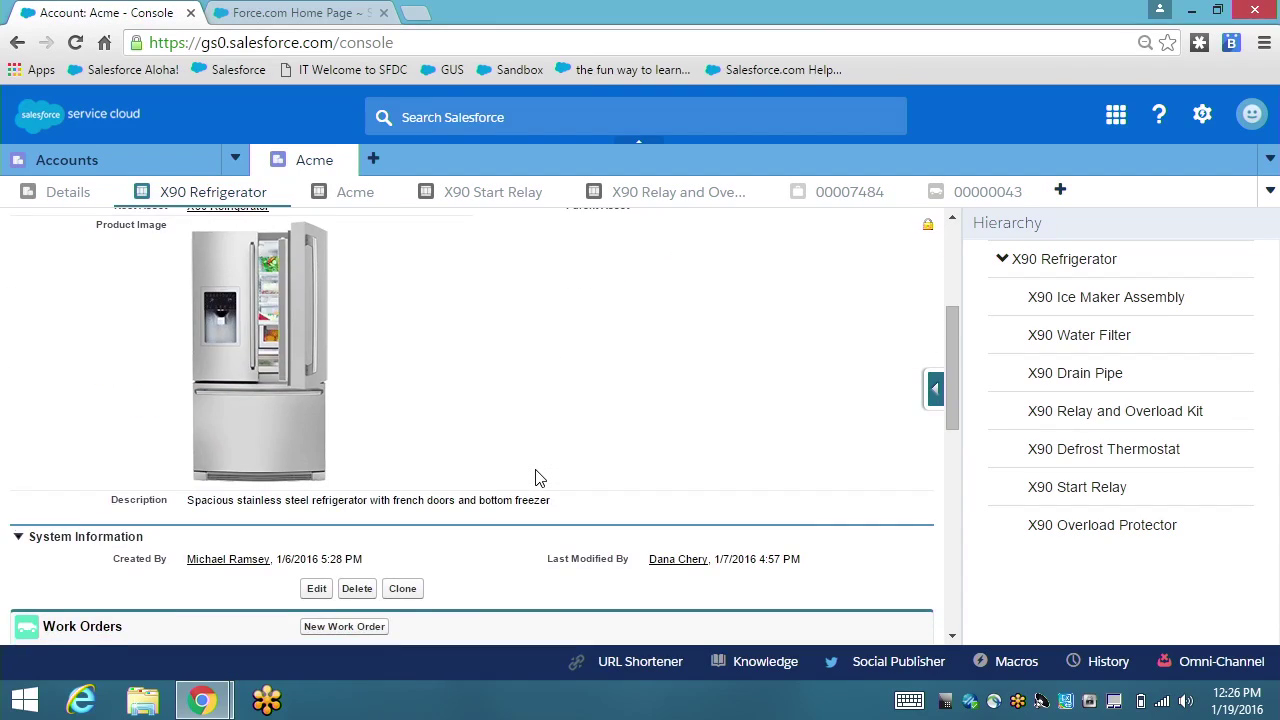